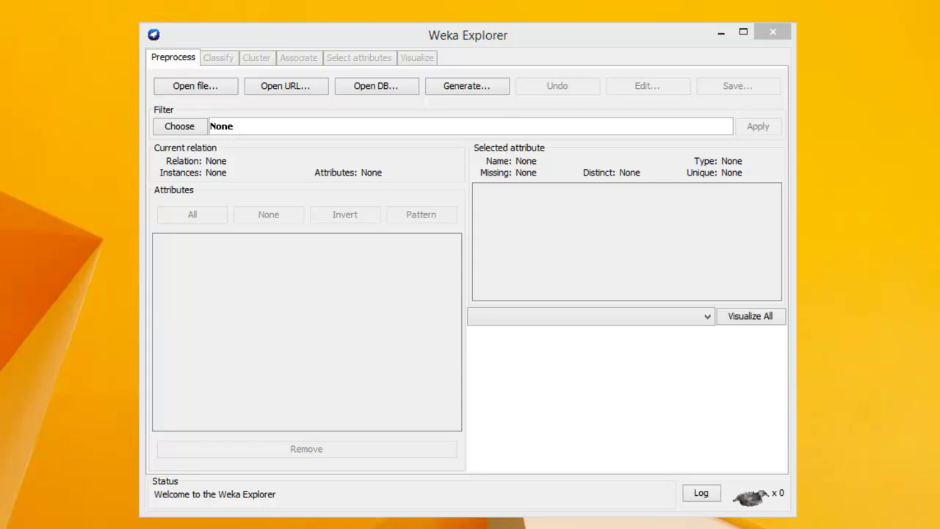
Load the dataset segment-challenge.arff from C:\Program Files\Weka-3-6\data.
{"action": "left_click", "coordinate": [188, 89]}
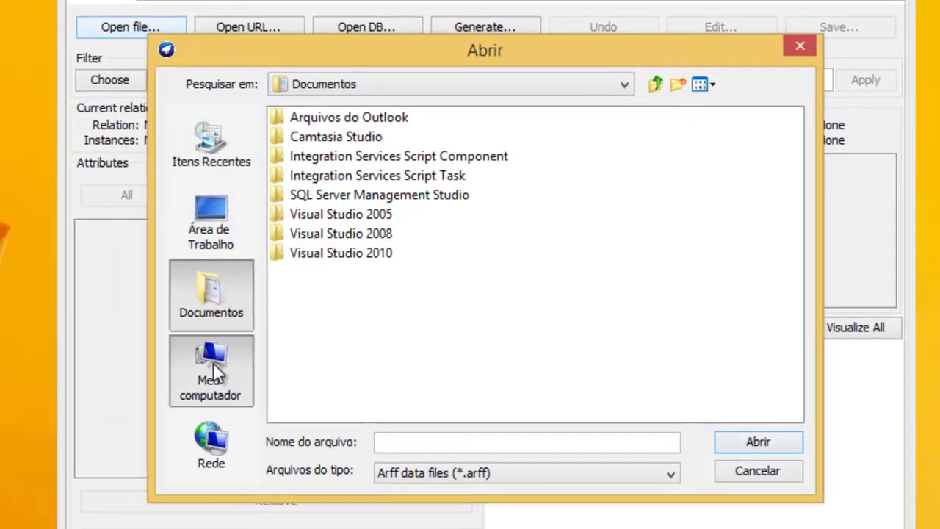
{"action": "left_click", "coordinate": [248, 352]}
{"action": "double_click", "coordinate": [351, 234]}
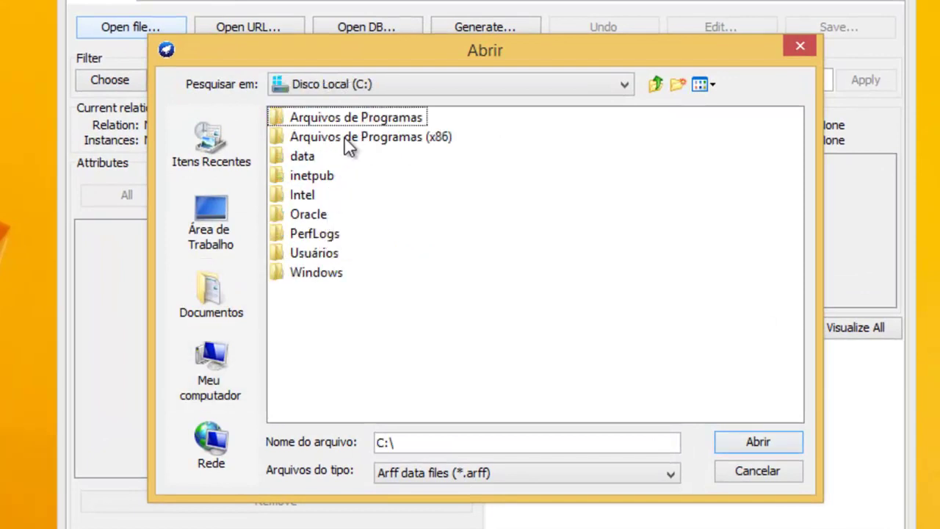
{"action": "double_click", "coordinate": [350, 120]}
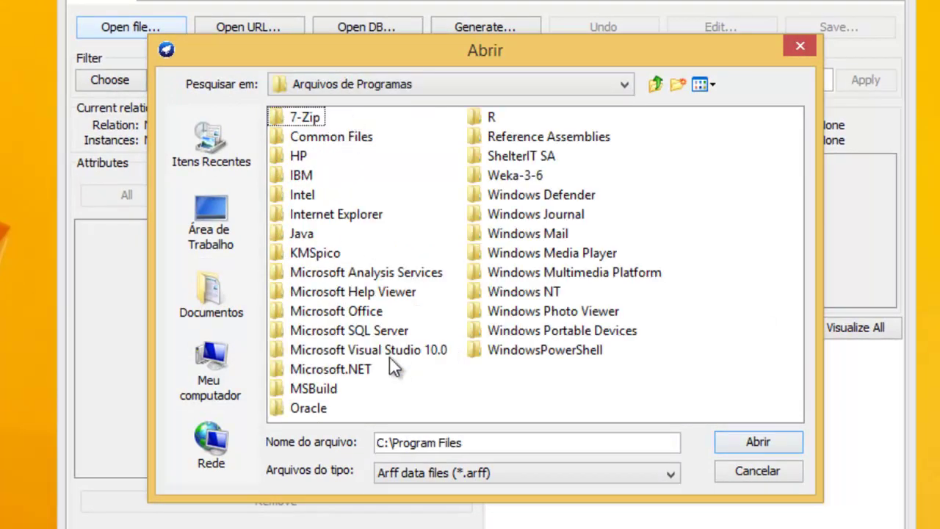
{"action": "double_click", "coordinate": [507, 175]}
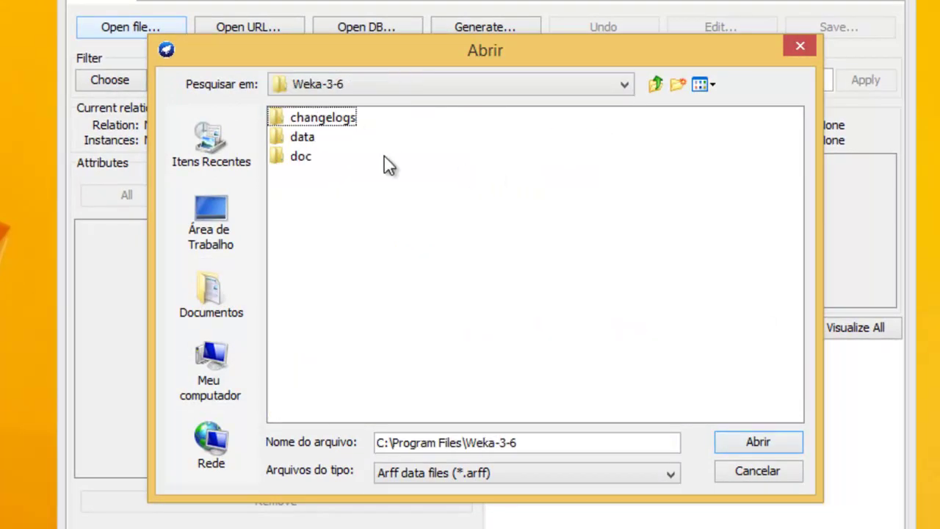
{"action": "double_click", "coordinate": [301, 137]}
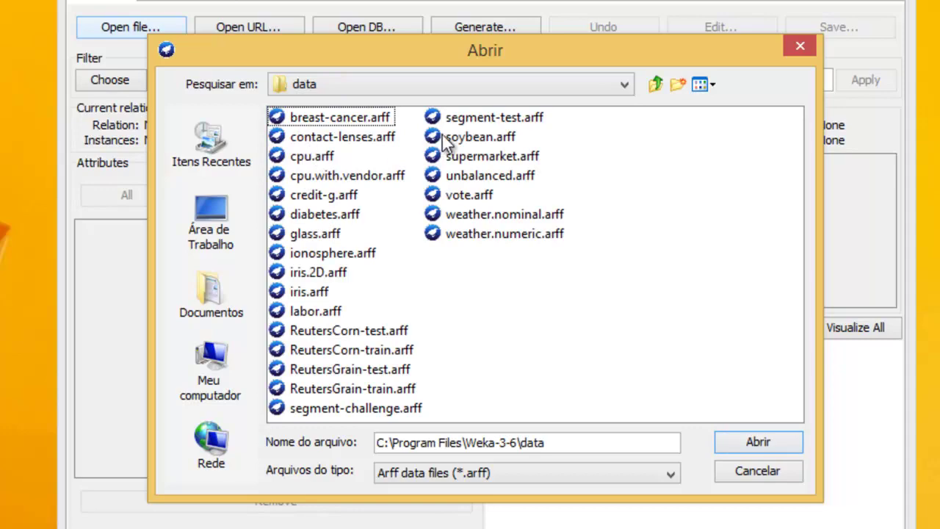
{"action": "left_click", "coordinate": [354, 406]}
{"action": "double_click", "coordinate": [353, 408]}
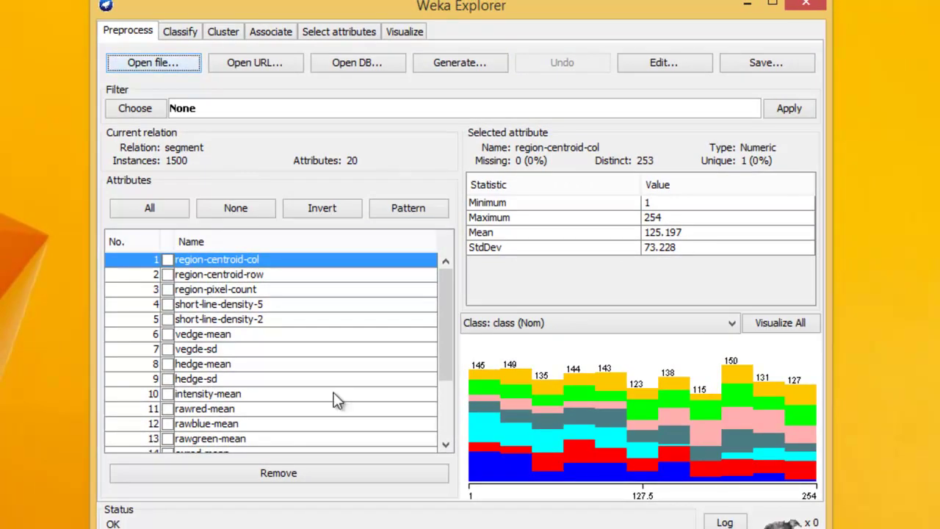
Choose RandomForest from the trees group as the classifier for the loaded dataset.
{"action": "left_click", "coordinate": [189, 34]}
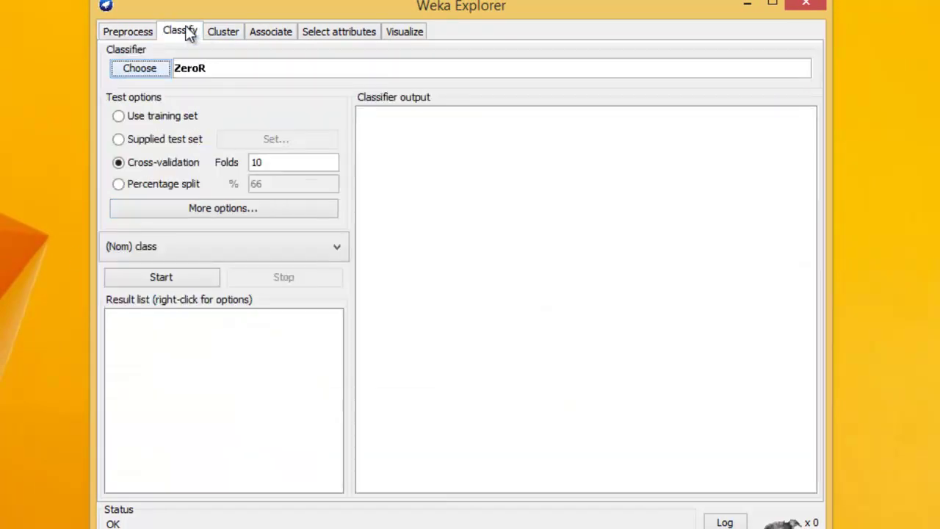
{"action": "left_click", "coordinate": [157, 73]}
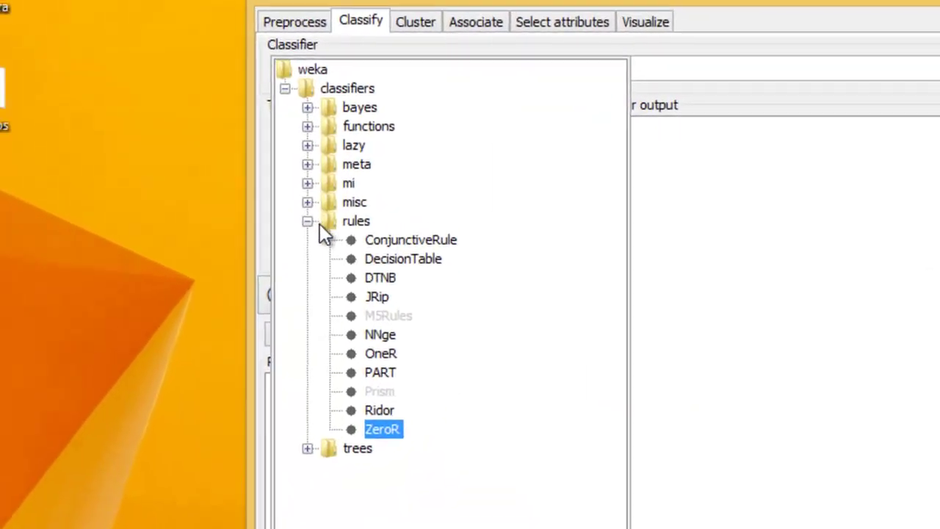
{"action": "left_click", "coordinate": [346, 228]}
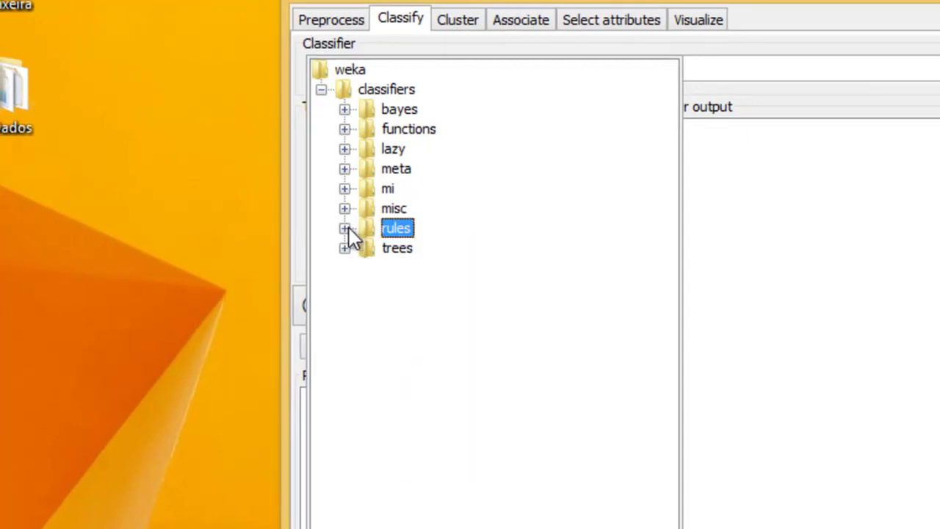
{"action": "left_click", "coordinate": [345, 248]}
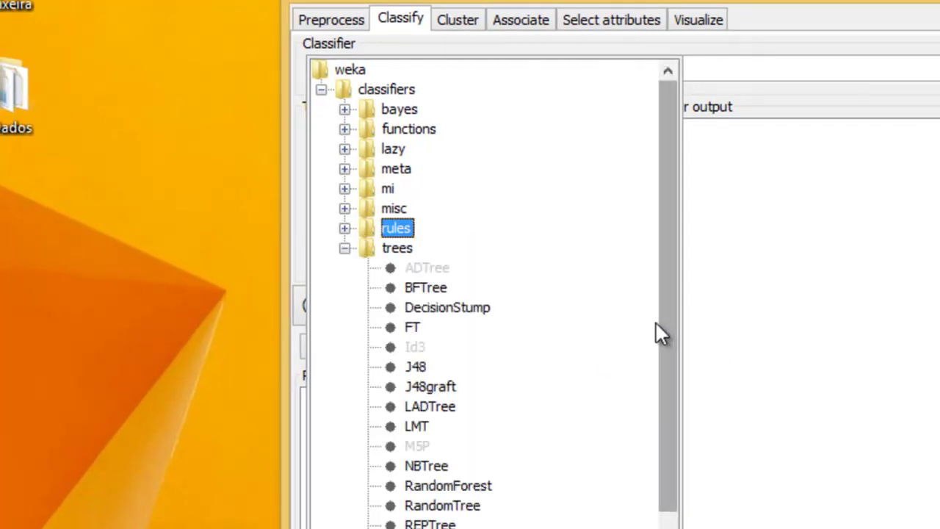
{"action": "left_click_drag", "start_coordinate": [664, 311], "coordinate": [665, 359]}
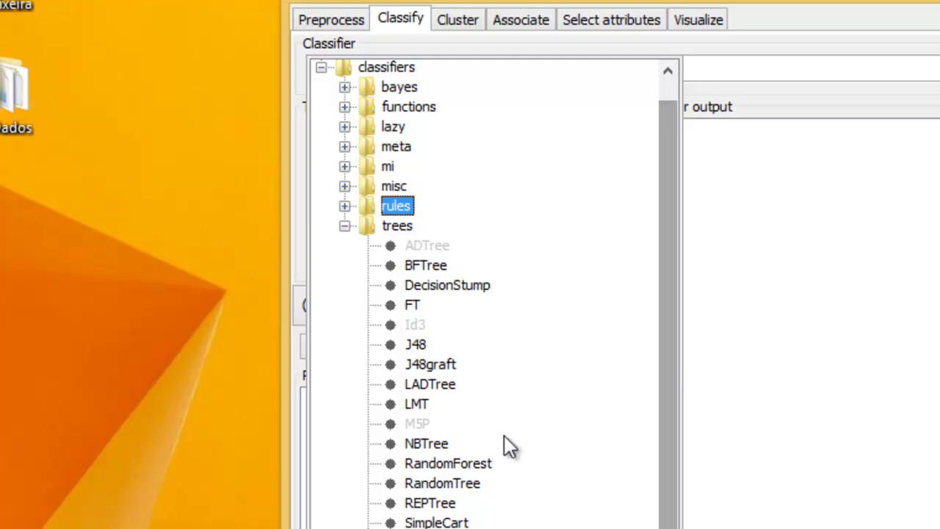
{"action": "left_click", "coordinate": [434, 464]}
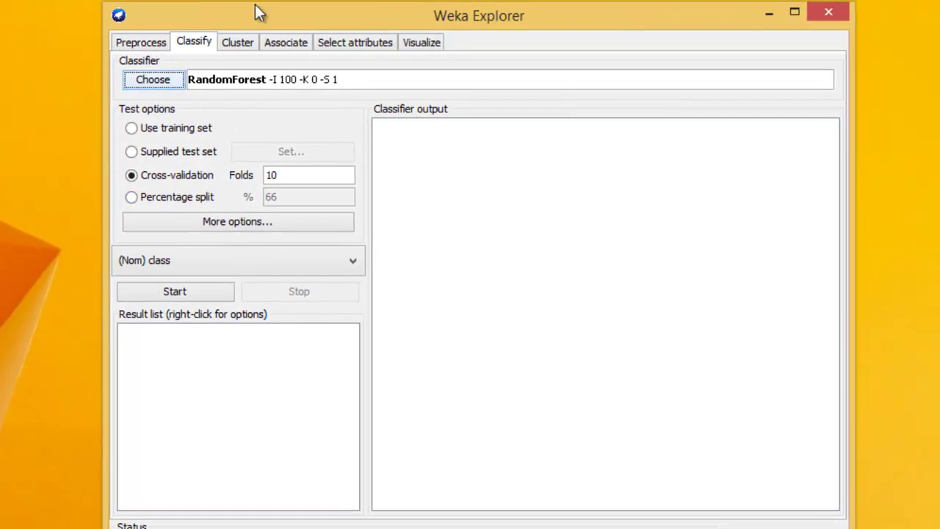
Set the RandomForest numTrees to 10, run the classifier with 10-fold cross-validation and review its summary output.
{"action": "left_click", "coordinate": [261, 76]}
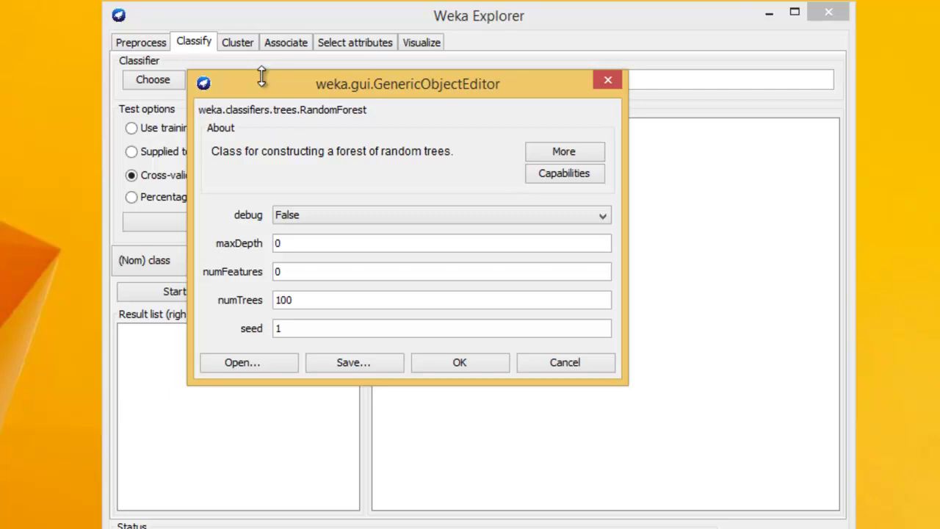
{"action": "left_click", "coordinate": [361, 300]}
{"action": "key", "text": "BackSpace"}
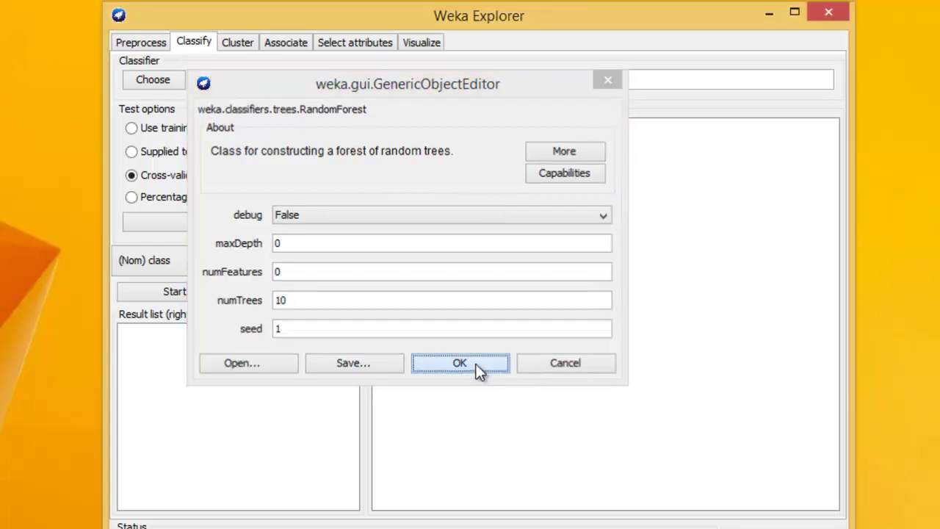
{"action": "left_click", "coordinate": [460, 362]}
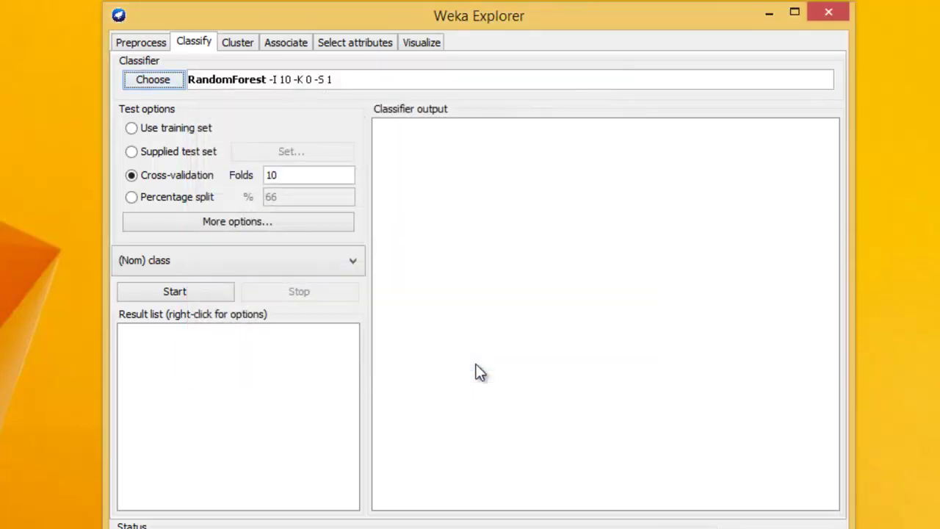
{"action": "left_click", "coordinate": [208, 291]}
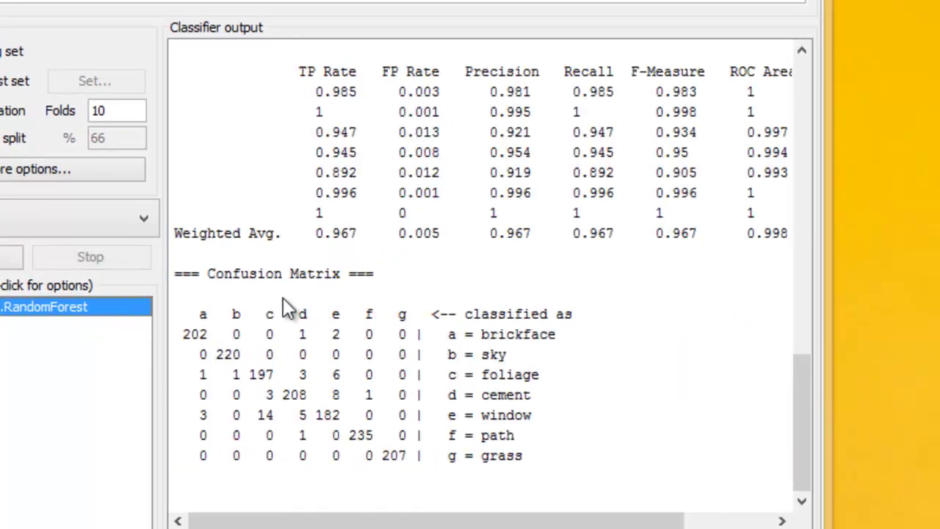
{"action": "left_click_drag", "start_coordinate": [804, 443], "coordinate": [803, 359]}
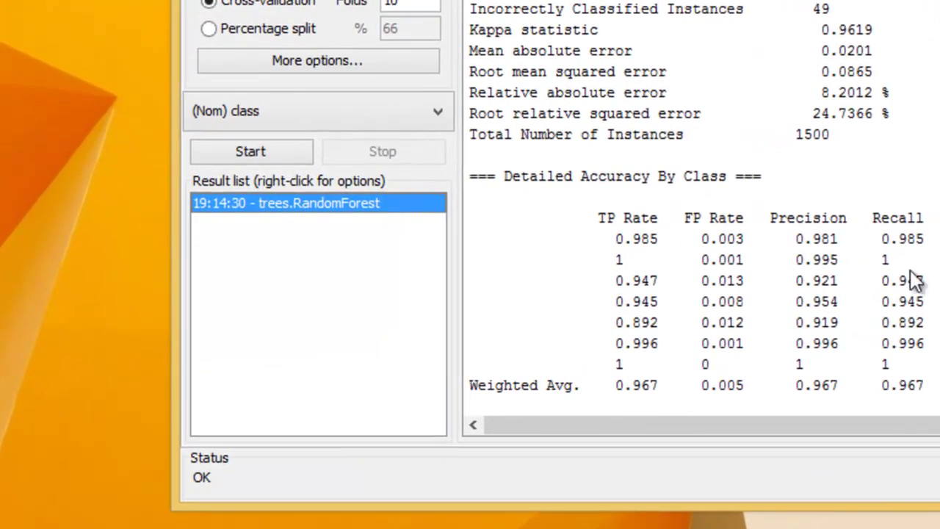
Save the trained RandomForest model to the desktop (Área de Trabalho) under the file name modelo.
{"action": "right_click", "coordinate": [328, 206]}
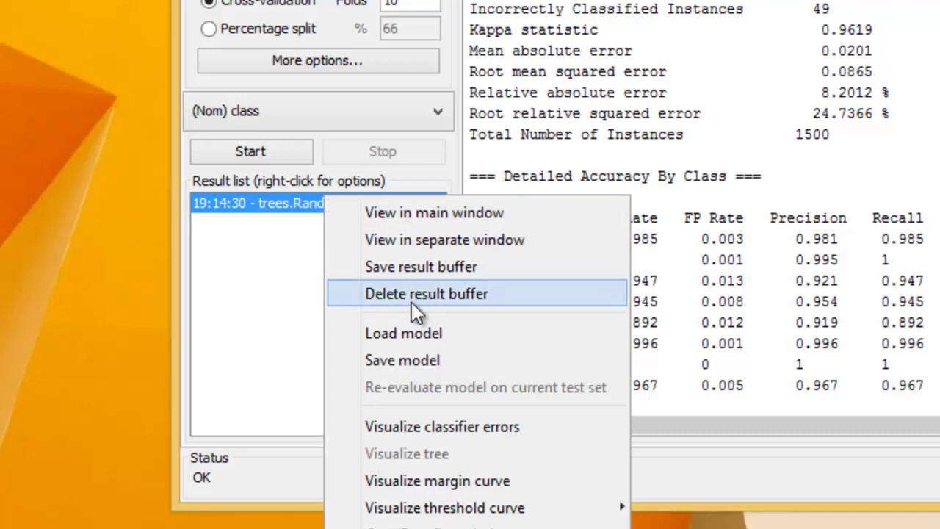
{"action": "left_click", "coordinate": [413, 359]}
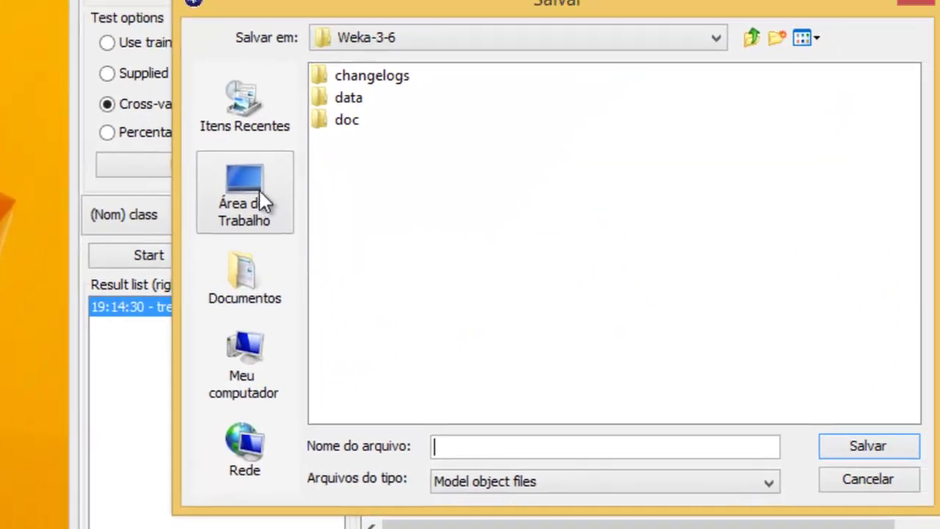
{"action": "left_click", "coordinate": [259, 191]}
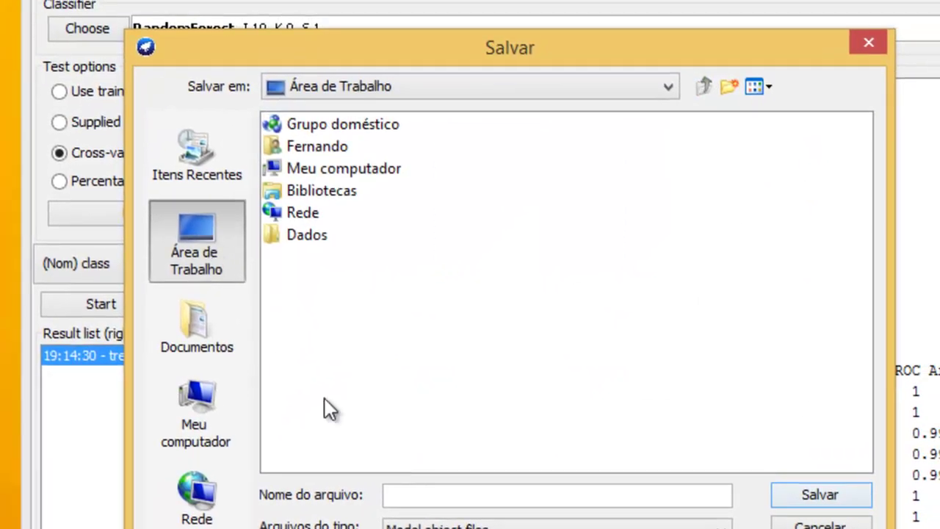
{"action": "left_click", "coordinate": [407, 496]}
{"action": "type", "text": "modelo"}
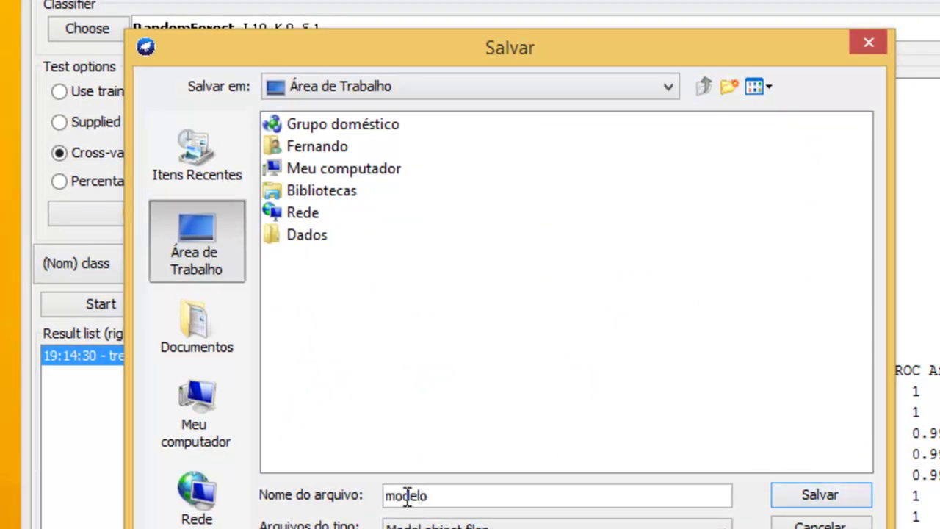
{"action": "left_click", "coordinate": [794, 500]}
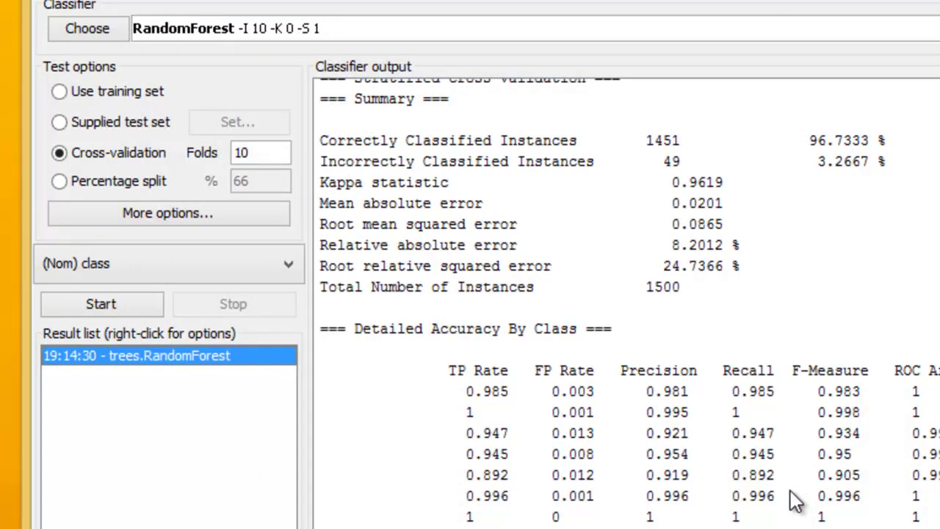
Delete the RandomForest entry from the result list and load the saved modelo.model from the desktop.
{"action": "right_click", "coordinate": [180, 355]}
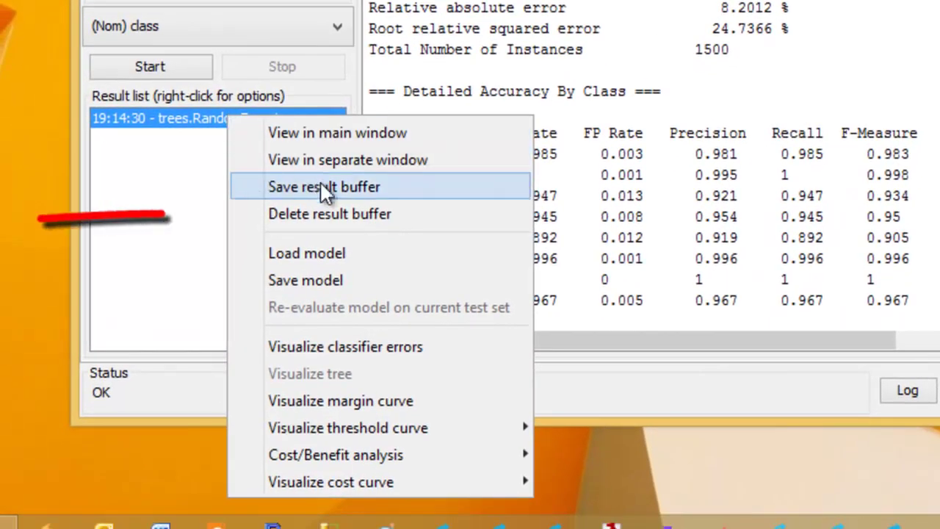
{"action": "left_click", "coordinate": [319, 213]}
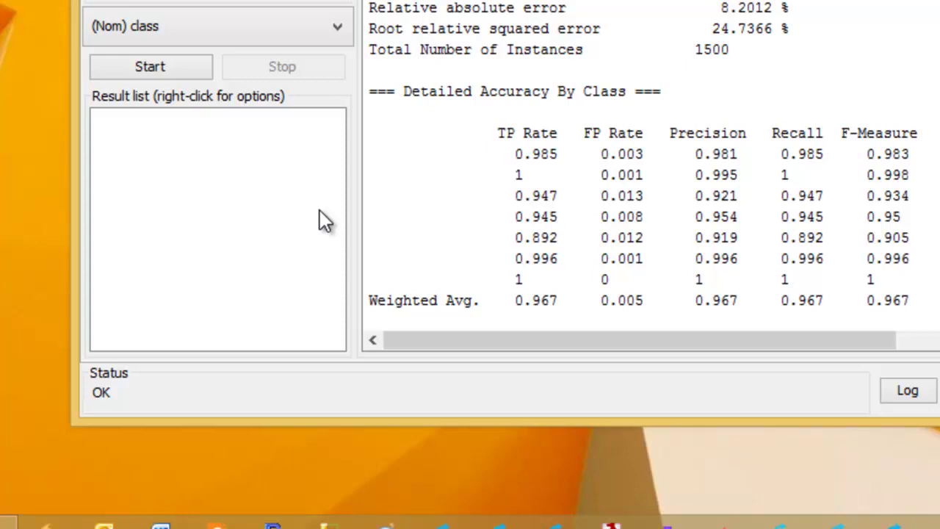
{"action": "right_click", "coordinate": [209, 152]}
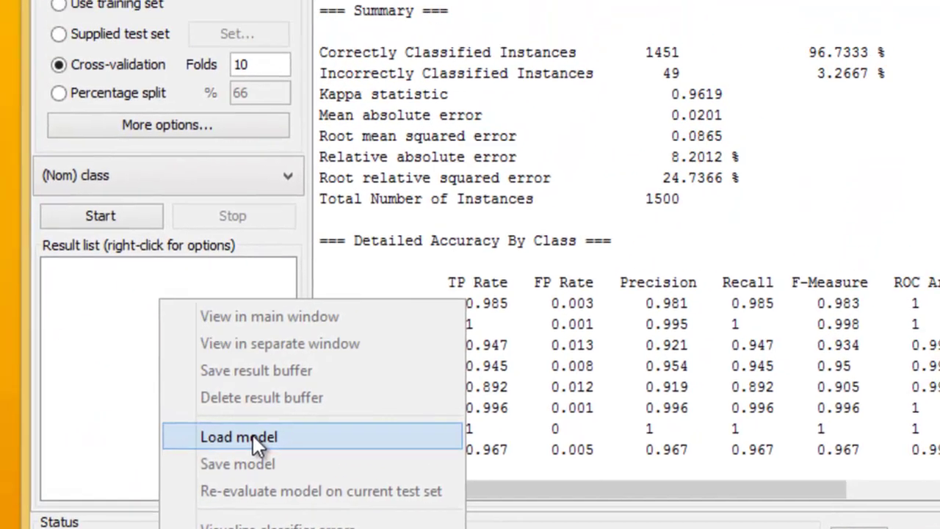
{"action": "left_click", "coordinate": [304, 288]}
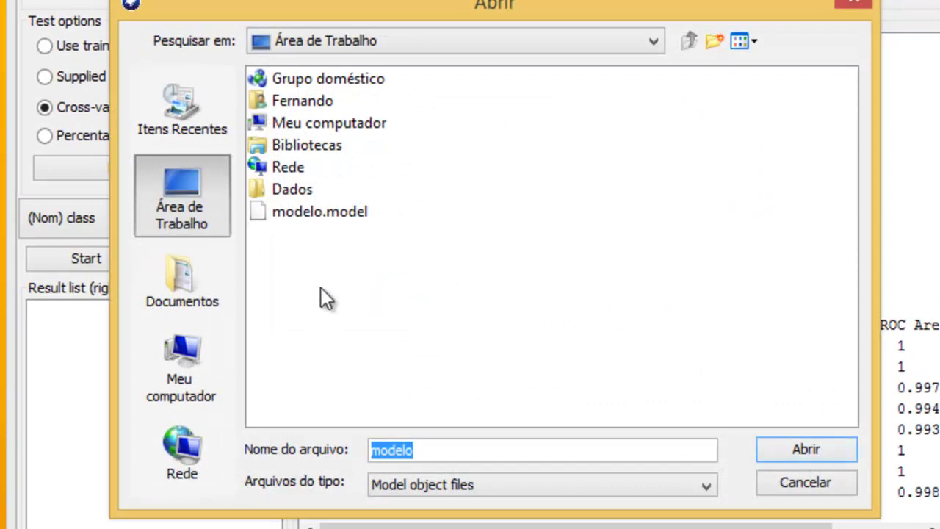
{"action": "left_click", "coordinate": [318, 216]}
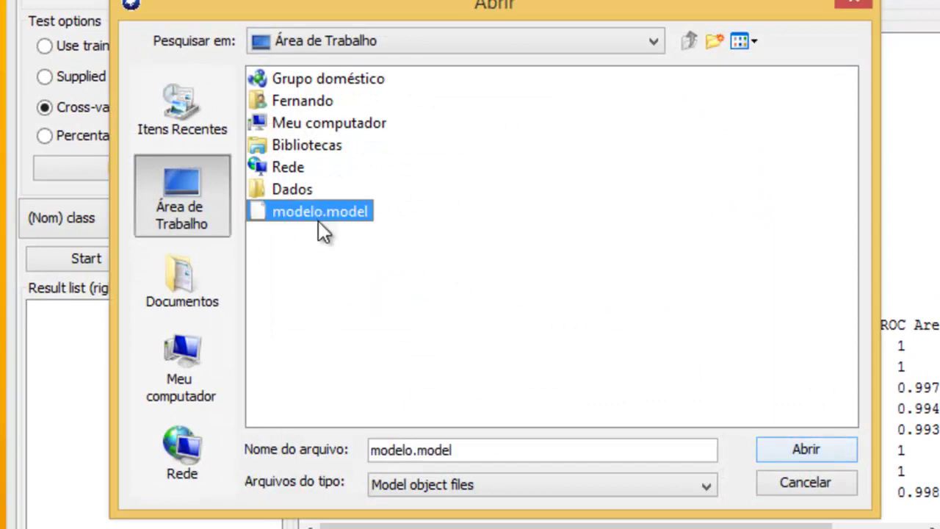
{"action": "left_click", "coordinate": [797, 450]}
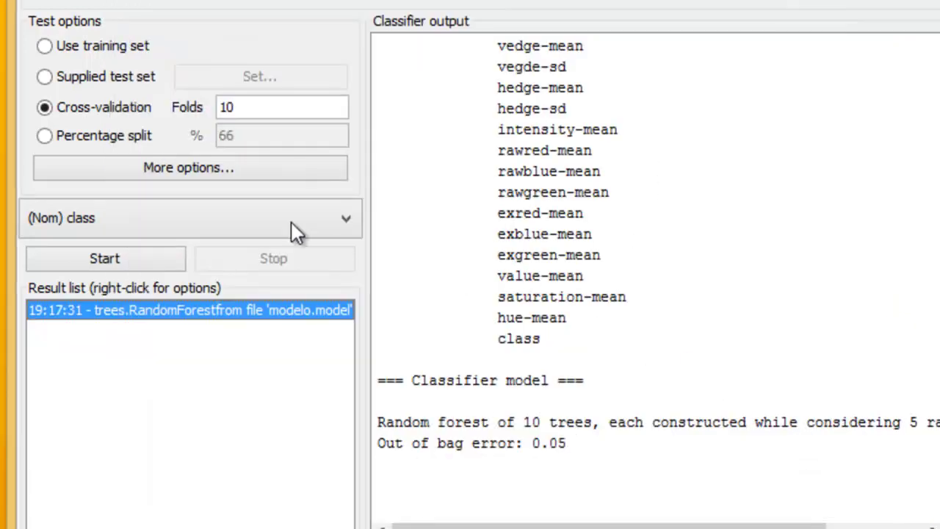
Switch the test option to a supplied test set and use segment-test.arff from the data folder.
{"action": "left_click", "coordinate": [47, 78]}
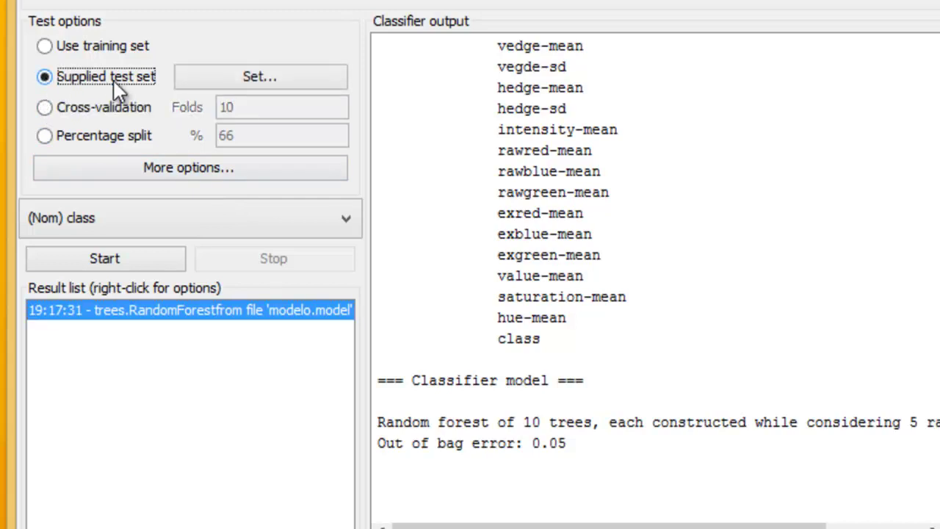
{"action": "left_click", "coordinate": [209, 77]}
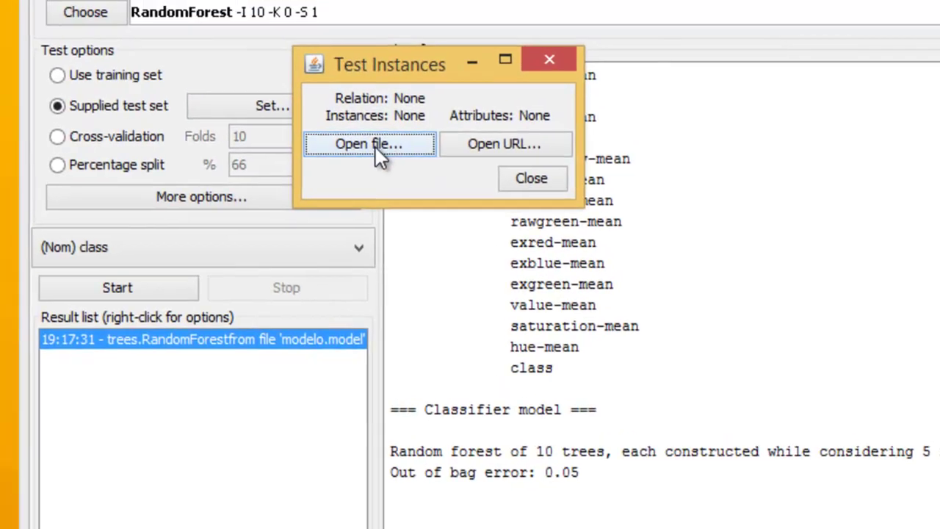
{"action": "left_click", "coordinate": [281, 79]}
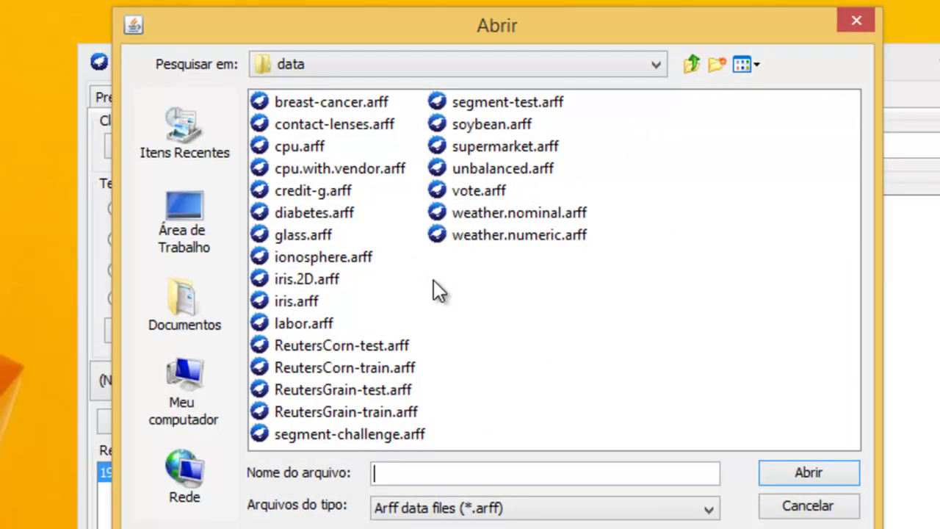
{"action": "double_click", "coordinate": [492, 101]}
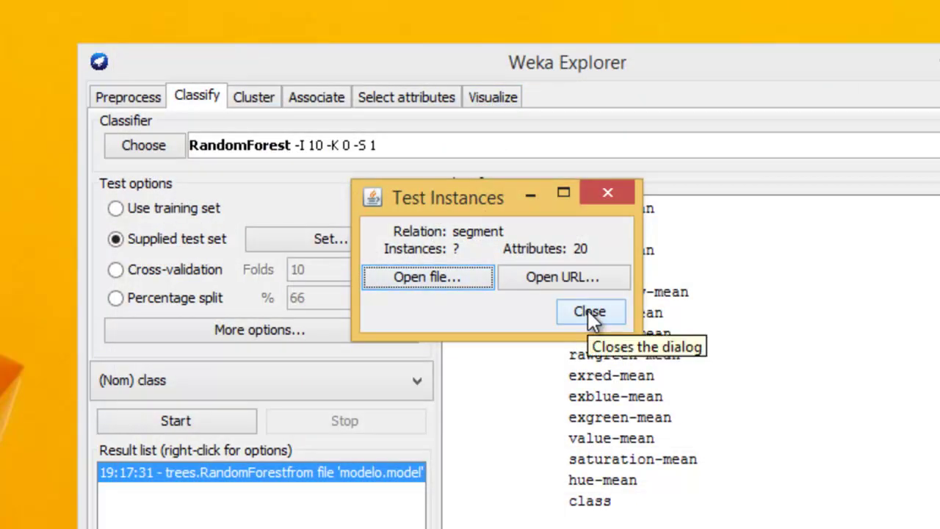
{"action": "left_click", "coordinate": [588, 311]}
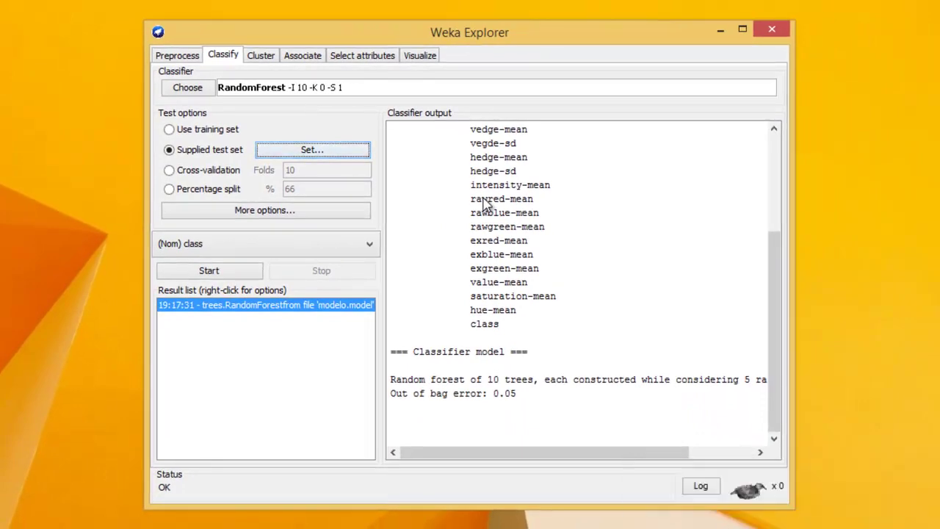
Re-evaluate the loaded RandomForest model on the current test set and view its confusion matrix.
{"action": "right_click", "coordinate": [253, 305]}
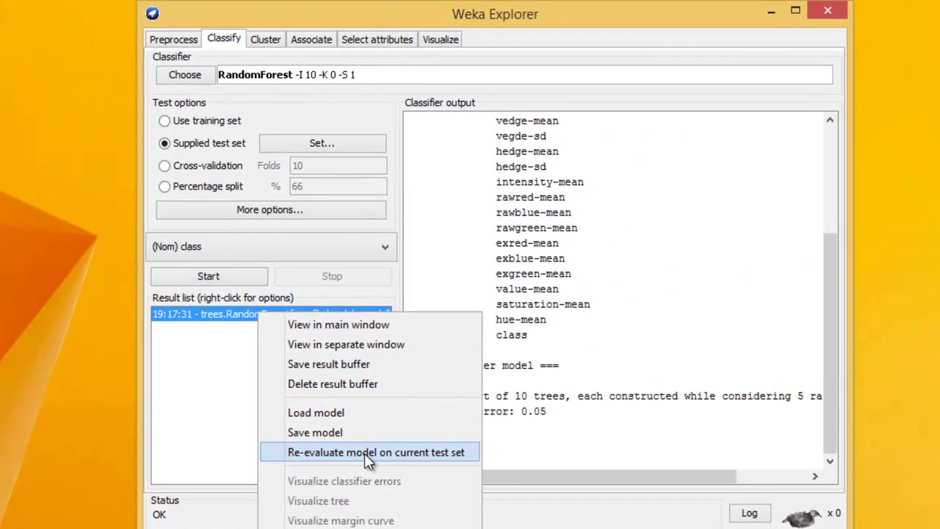
{"action": "left_click", "coordinate": [365, 453]}
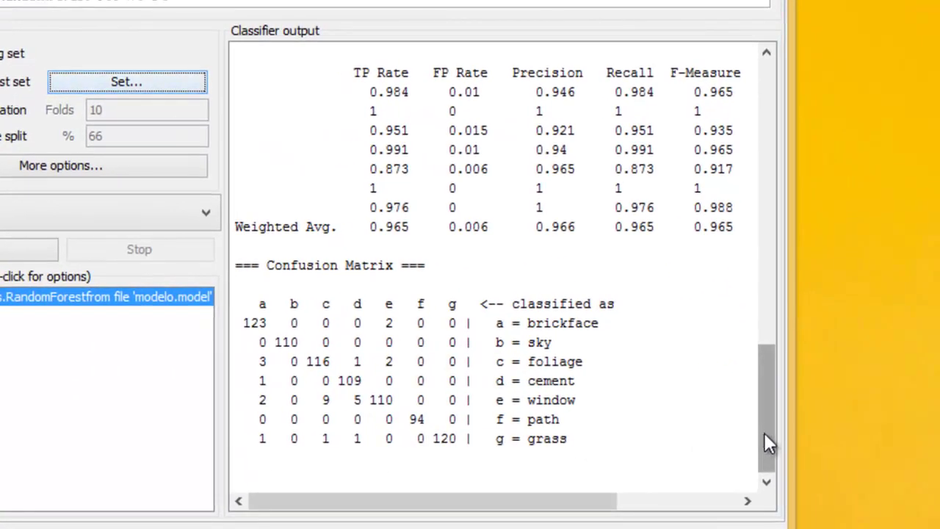
{"action": "mouse_move", "coordinate": [761, 435]}
{"action": "left_mouse_down"}
{"action": "mouse_move", "coordinate": [760, 352]}
{"action": "mouse_move", "coordinate": [768, 443]}
{"action": "left_mouse_up"}
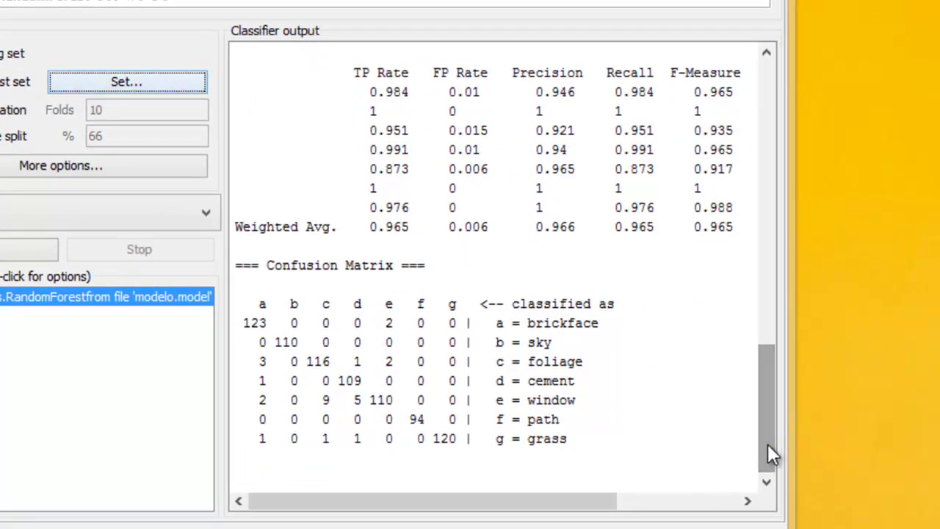